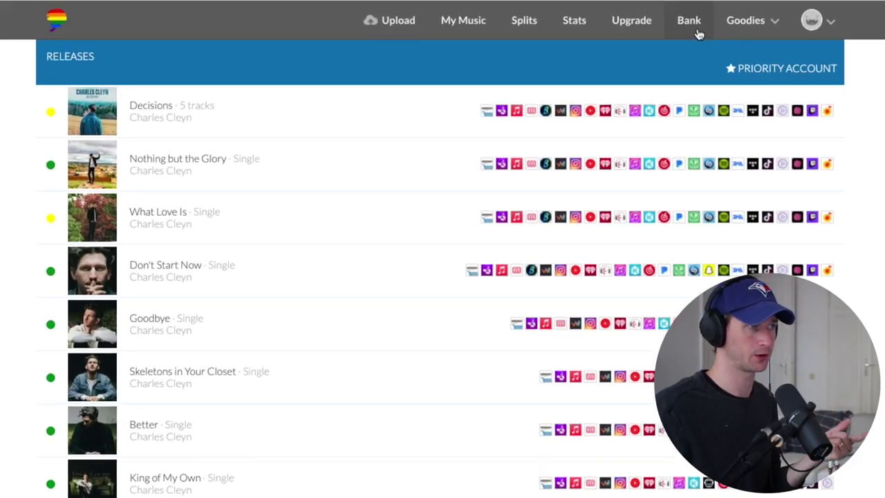
- Open the Bank page to view royalty reports and total earnings from October 2019 through May 2021
left_click(697, 34)
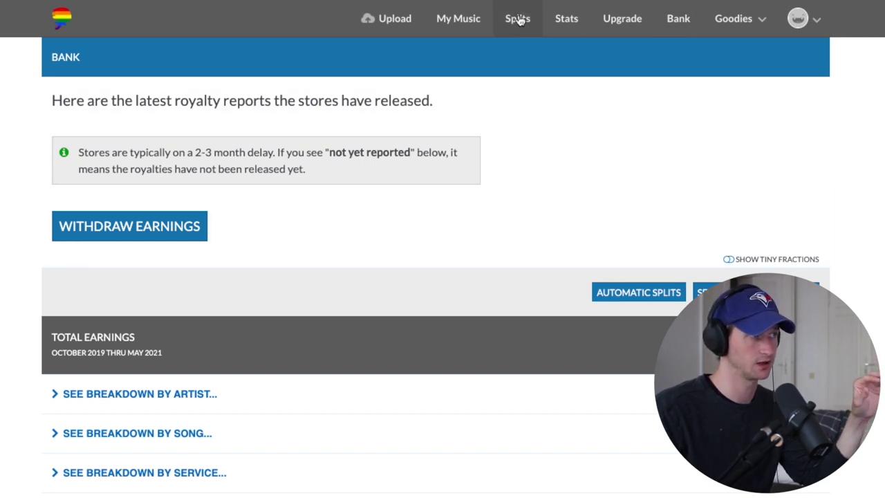
- Go to Splits, select the release 'Skeletons in Your Closet' and continue to its split editor
left_click(518, 19)
triple_click(307, 153)
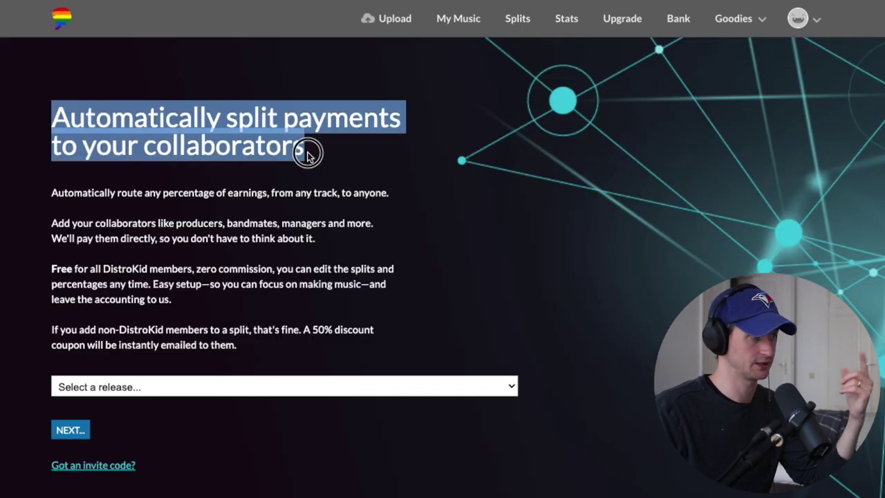
left_click(317, 155)
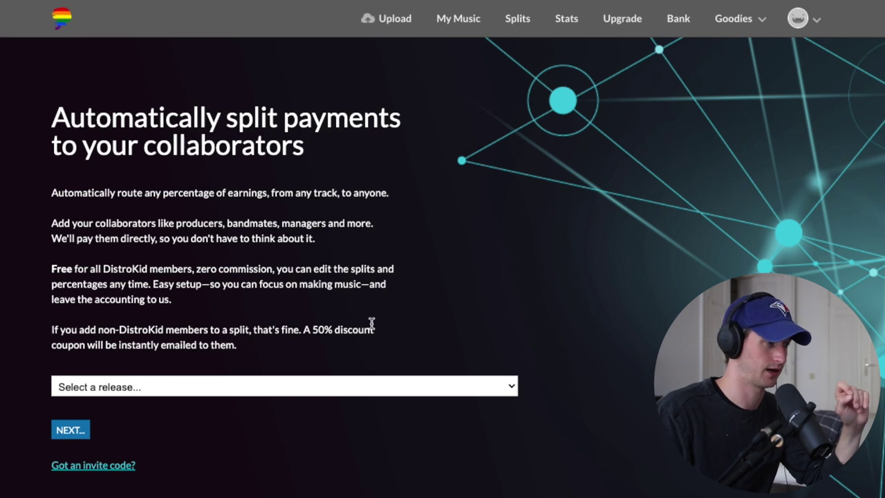
left_click(179, 386)
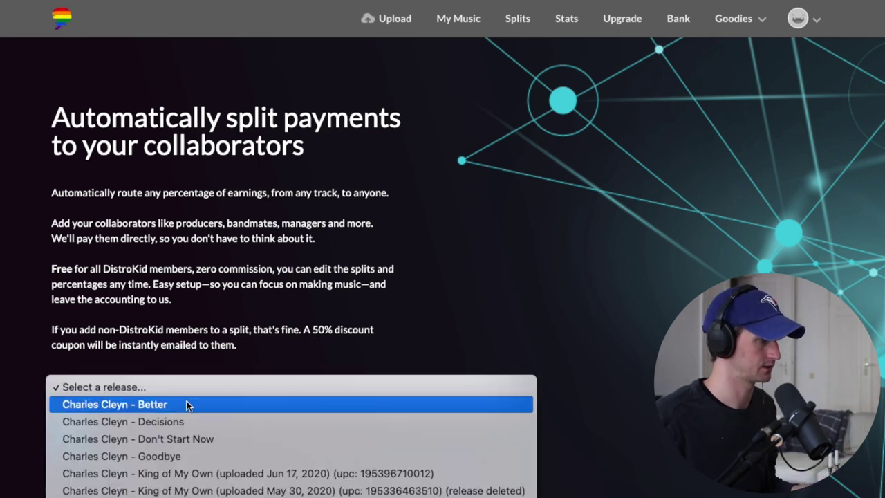
scroll(184, 387, "down", 3)
left_click(194, 398)
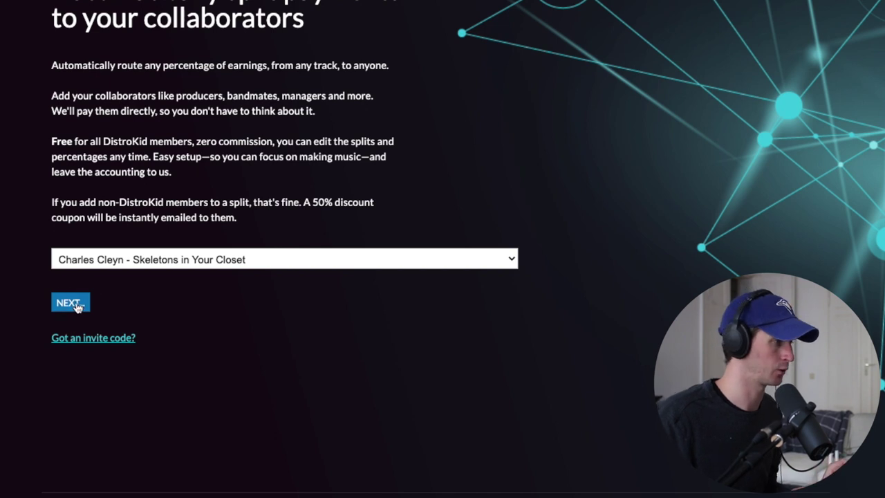
left_click(76, 304)
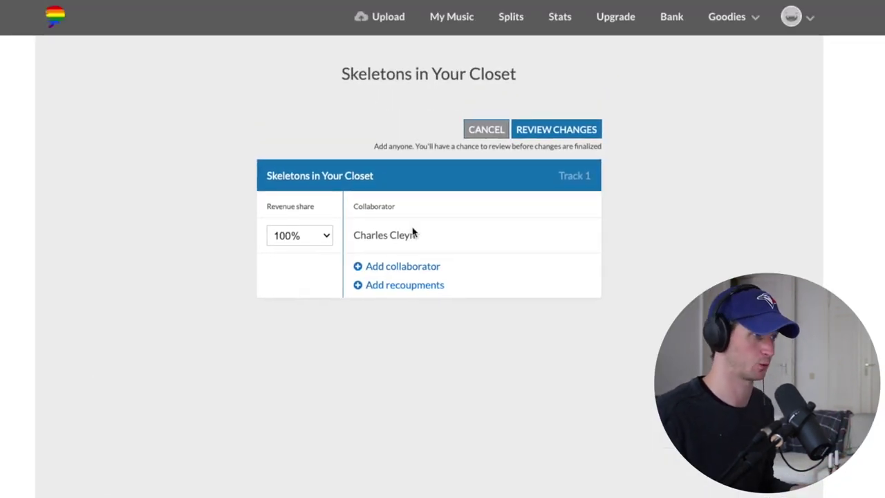
- Add two collaborator rows, entering the first collaborator's e-mail and choosing 'Add someone new' for the second
left_click(393, 267)
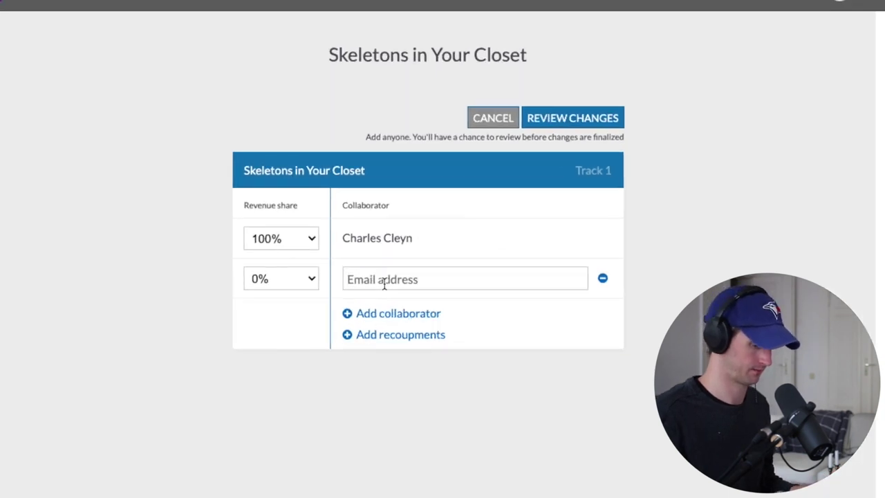
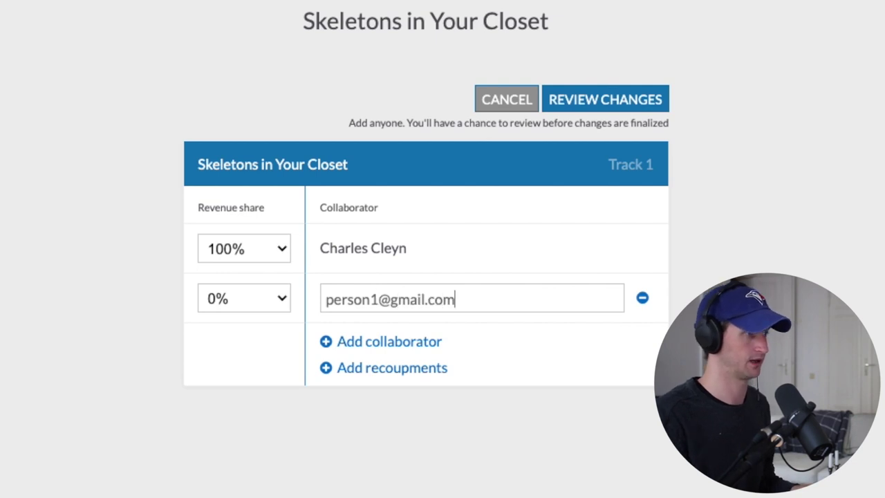
left_click(379, 340)
left_click(382, 349)
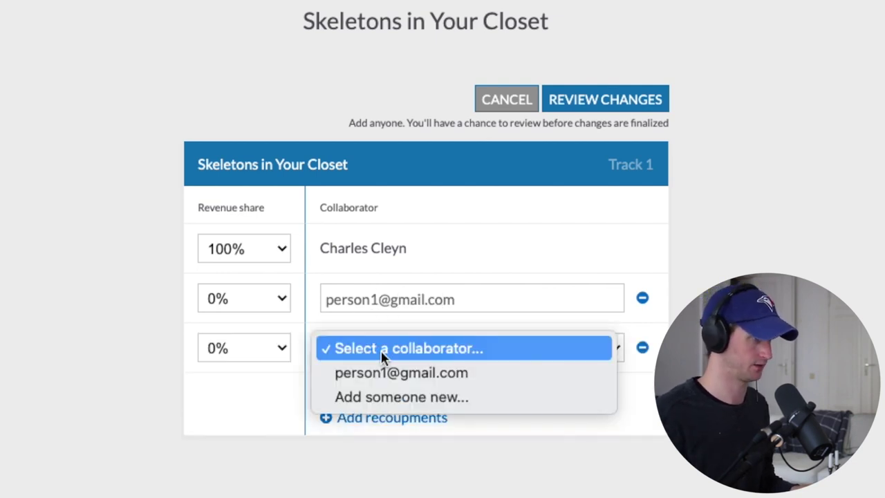
left_click(455, 400)
left_click(441, 346)
left_click(443, 373)
left_click(441, 373)
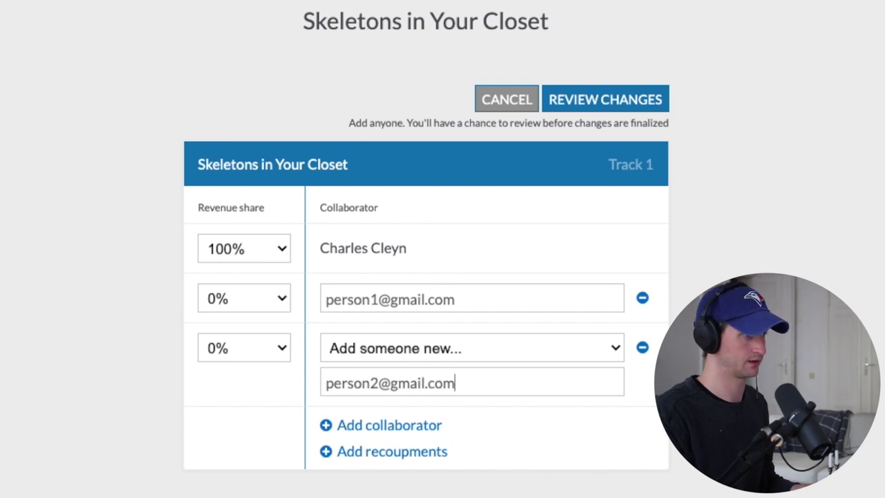
- Give both invited collaborators a 15% share each, leaving the owner at 70%, and submit for review
left_click(267, 305)
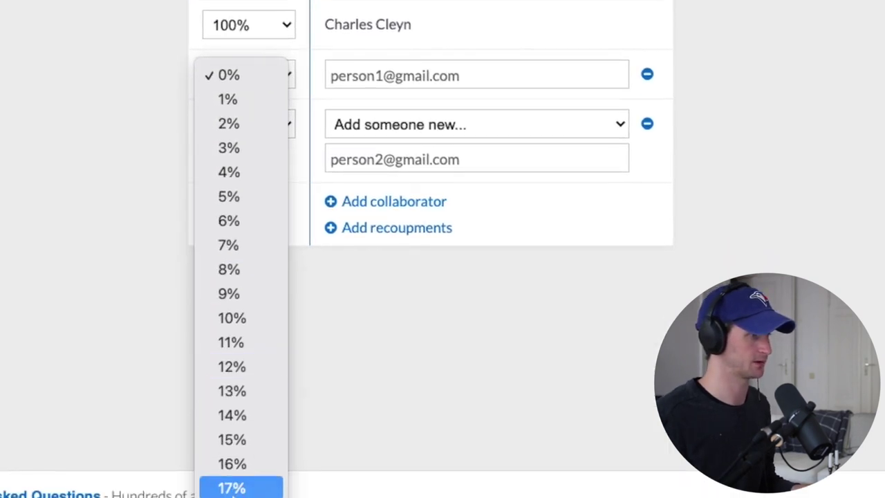
left_click(247, 441)
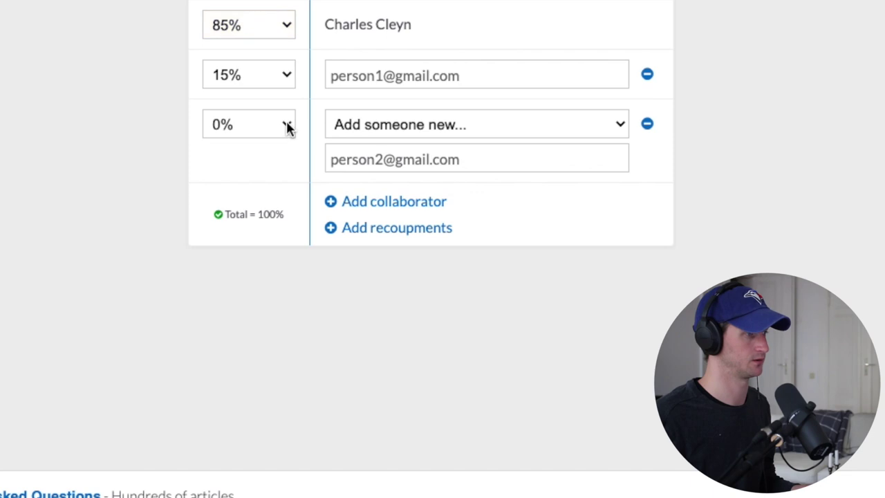
left_click(231, 489)
scroll(267, 45, "up", 1)
scroll(266, 45, "up", 2)
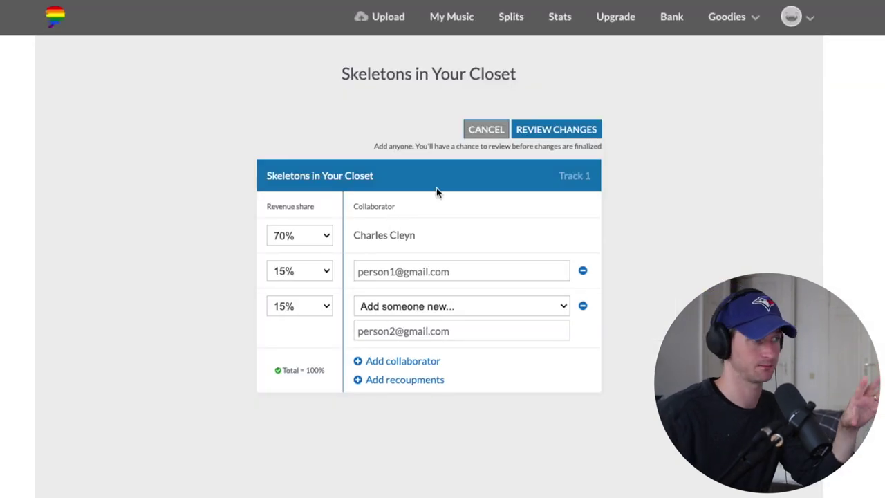
left_click(586, 132)
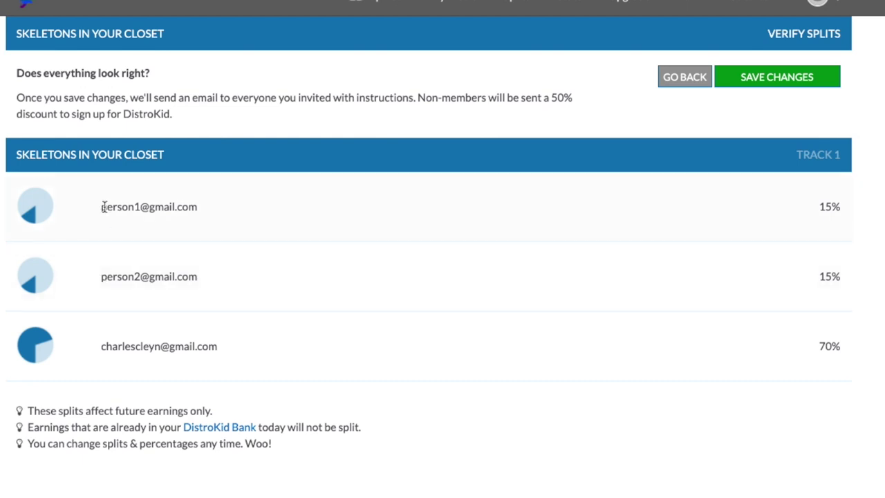
- Highlight the 50% discount note for non-members on the Verify Splits page
left_click_drag(553, 96, 583, 113)
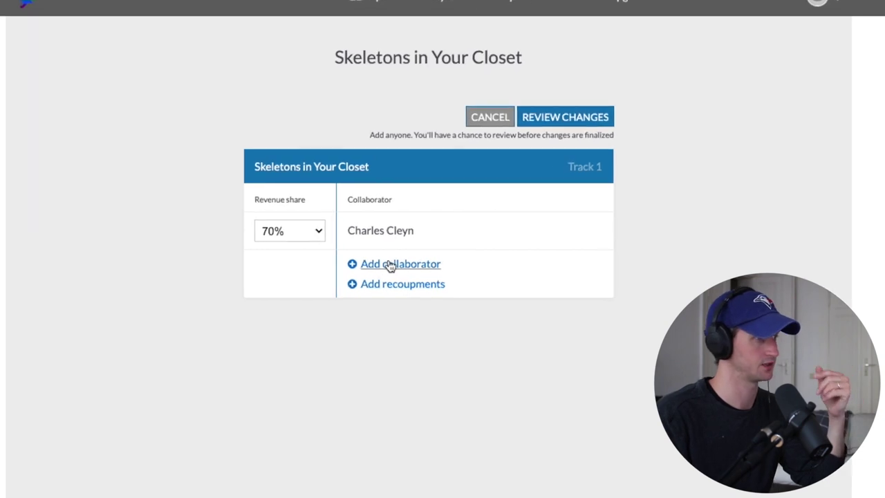
- Enter the first collaborator's e-mail address and give them a 15% share
left_click_drag(387, 264, 280, 262)
left_click(286, 272)
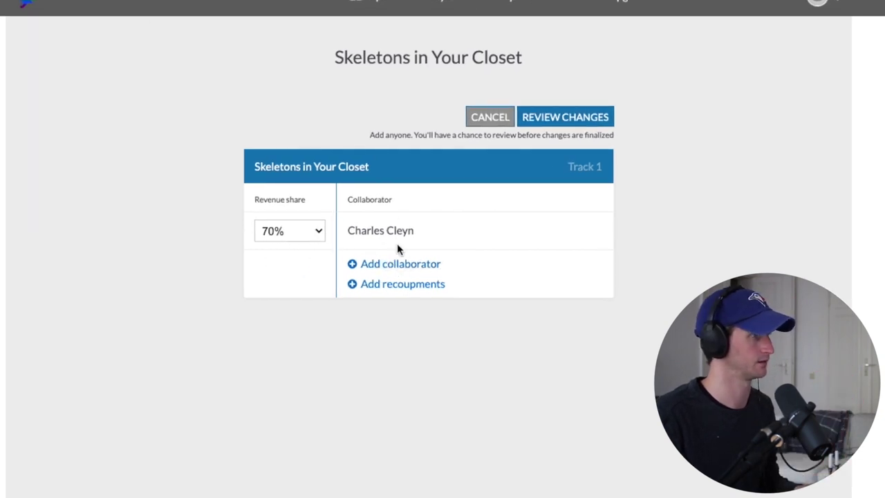
left_click(352, 267)
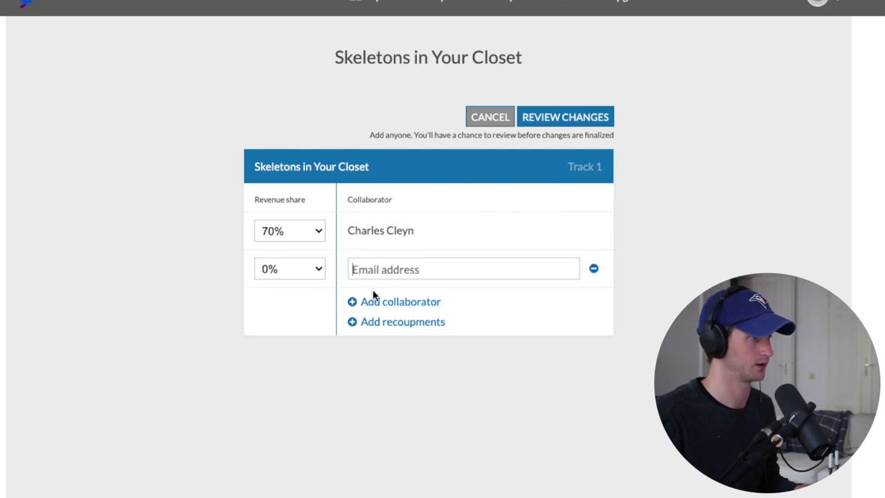
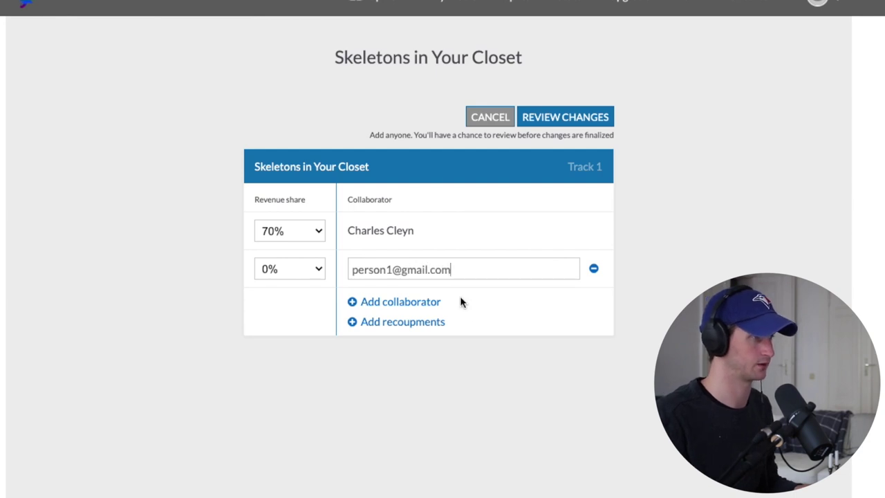
left_click(420, 304)
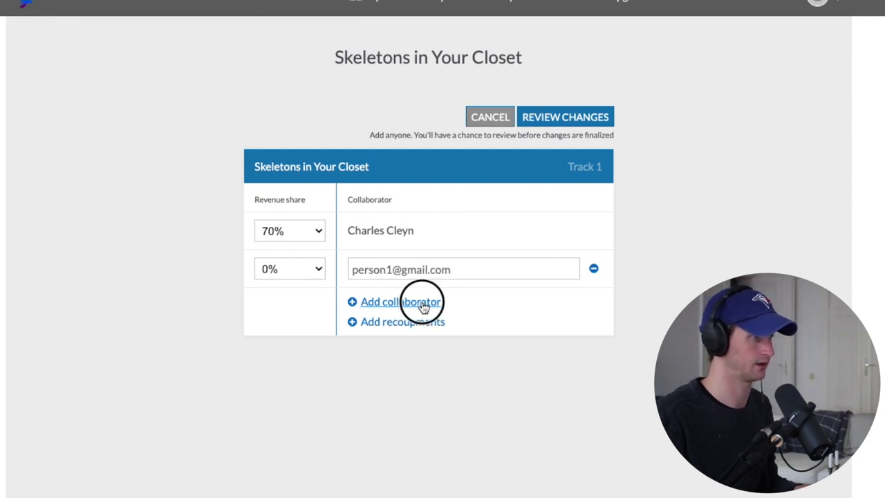
left_click(290, 270)
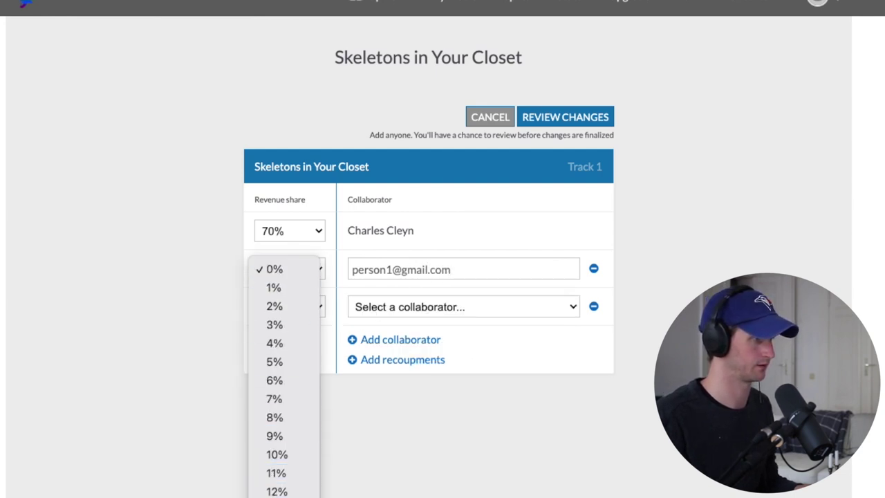
left_click(275, 497)
- Add a second collaborator row as 'Add someone new' and begin entering their e-mail address
left_click(384, 313)
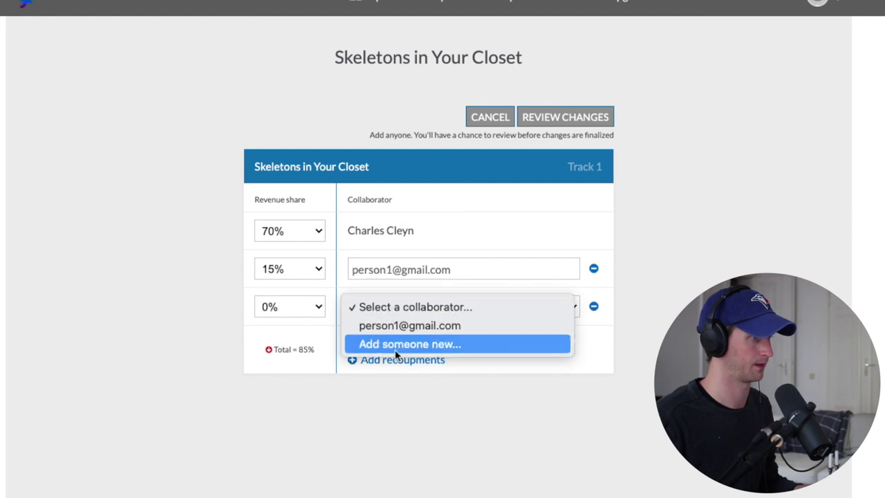
left_click(414, 311)
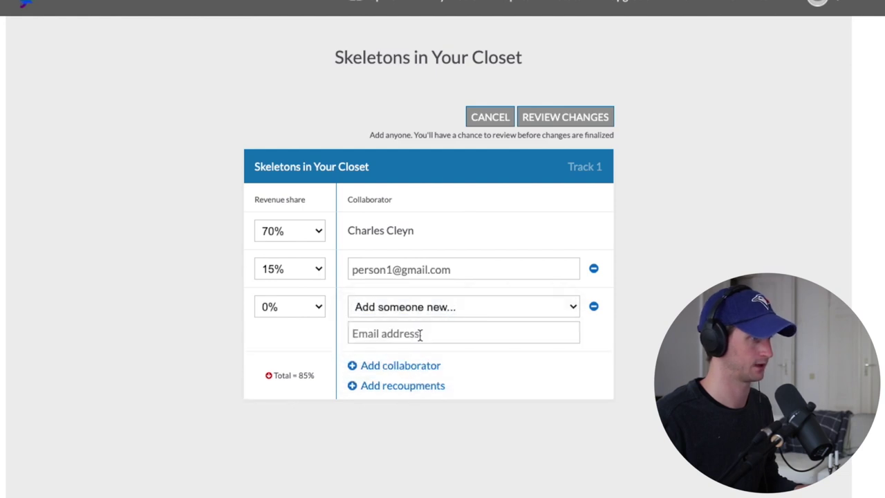
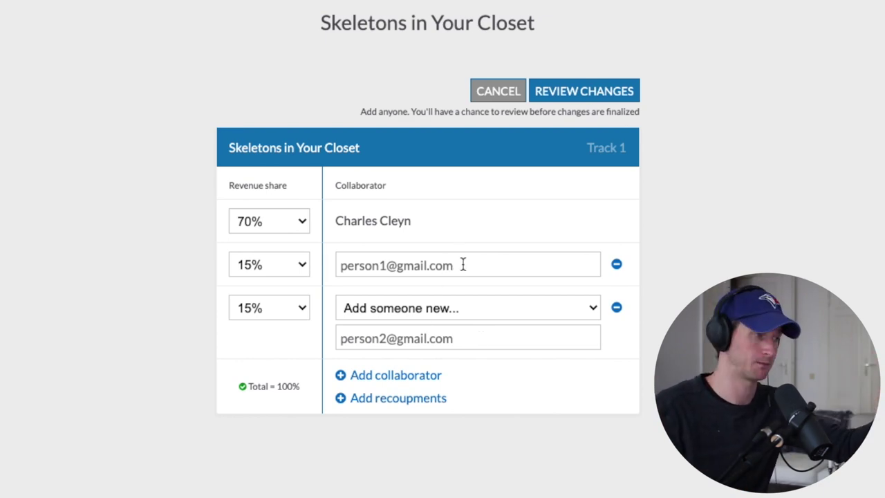
- Enable recoupments for all collaborators and enter 5.0000 in the third row's recoup field
left_click(398, 397)
scroll(431, 367, "down", 2)
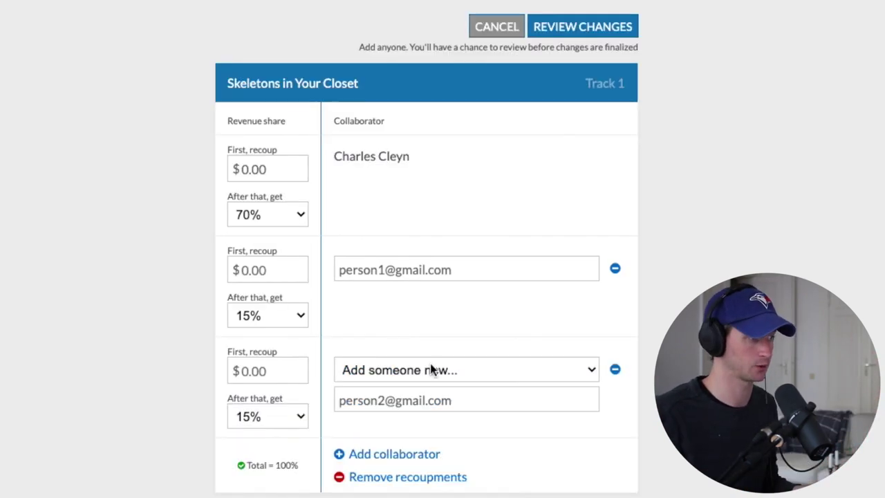
left_click(277, 374)
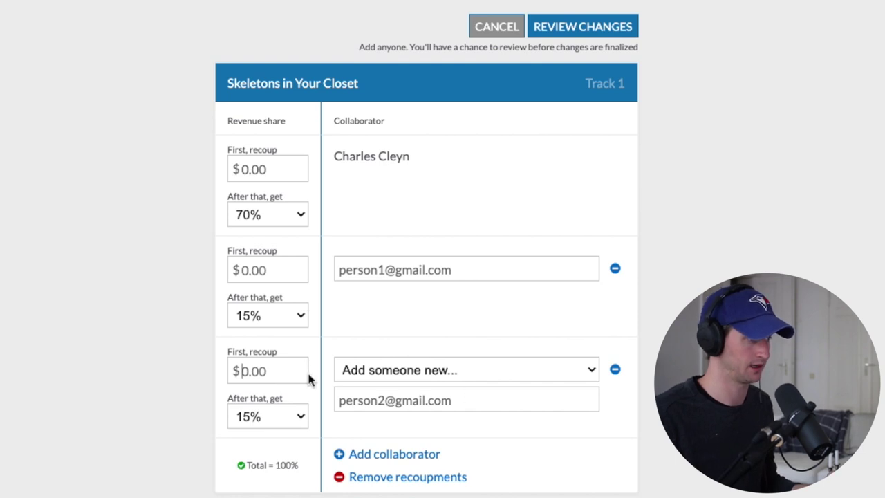
type("5.00")
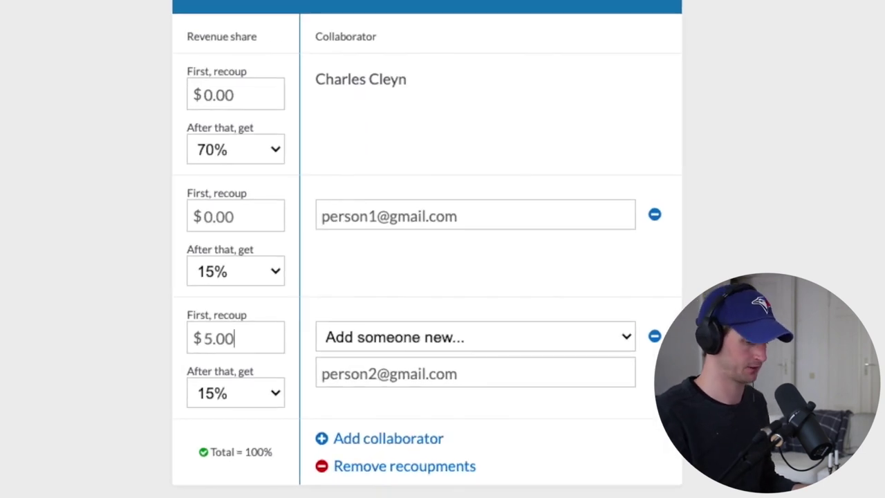
type("00")
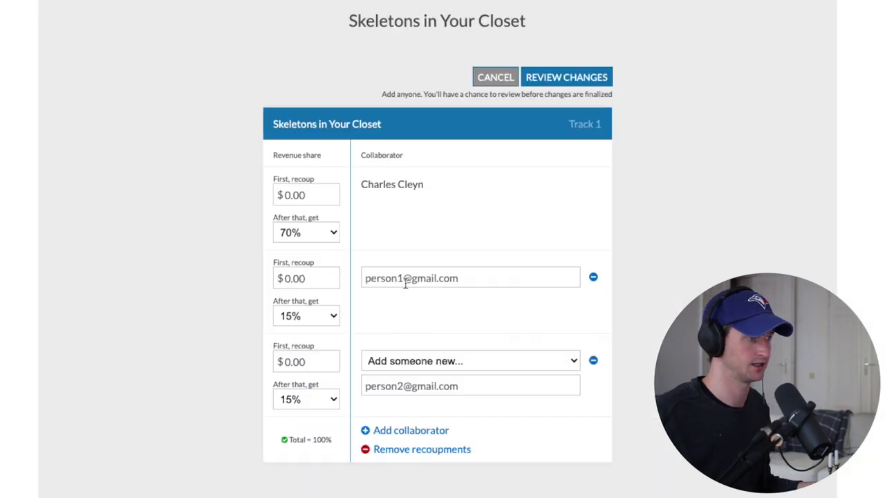
- Give the second invited collaborator an 80% share, dropping the owner's share to 5%
left_click(518, 275)
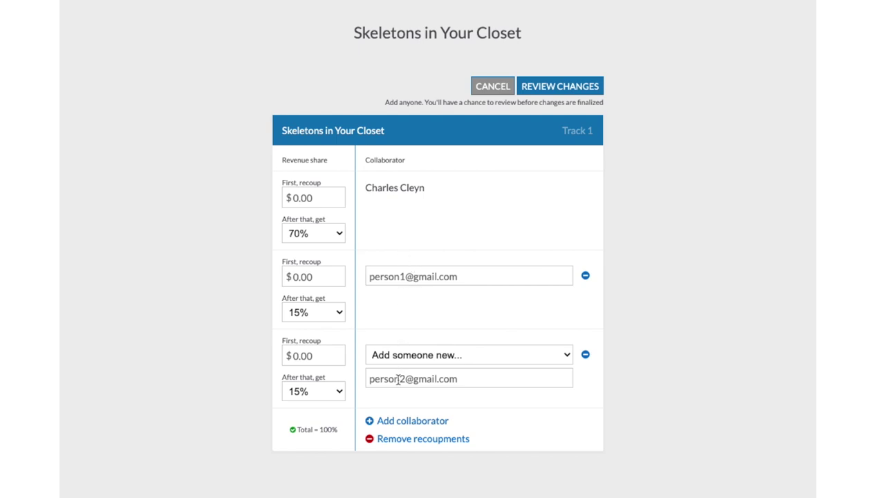
left_click(332, 397)
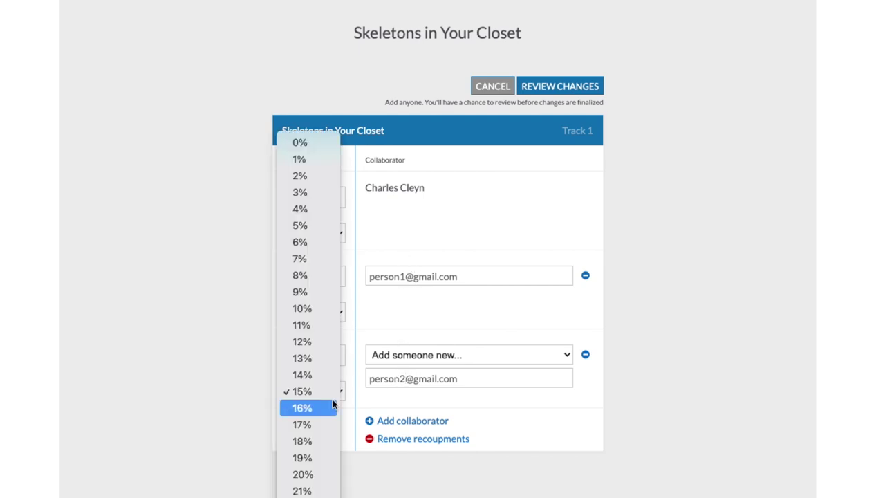
scroll(326, 428, "down", 10)
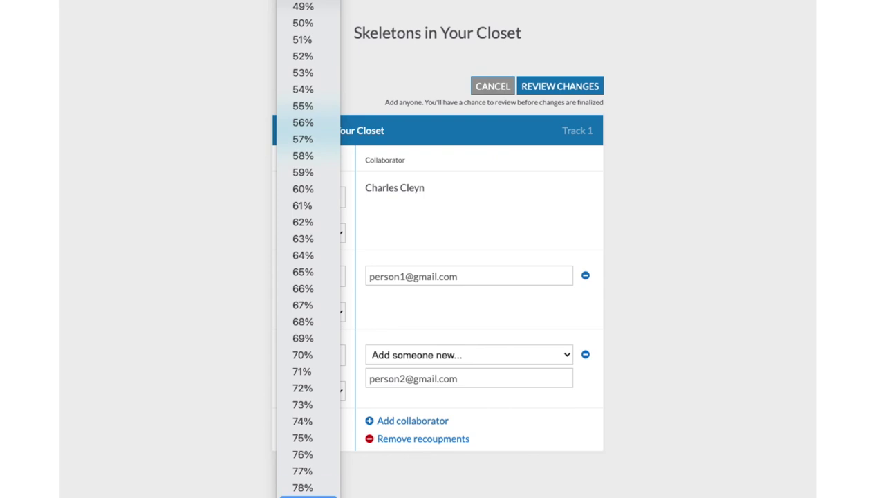
left_click(303, 494)
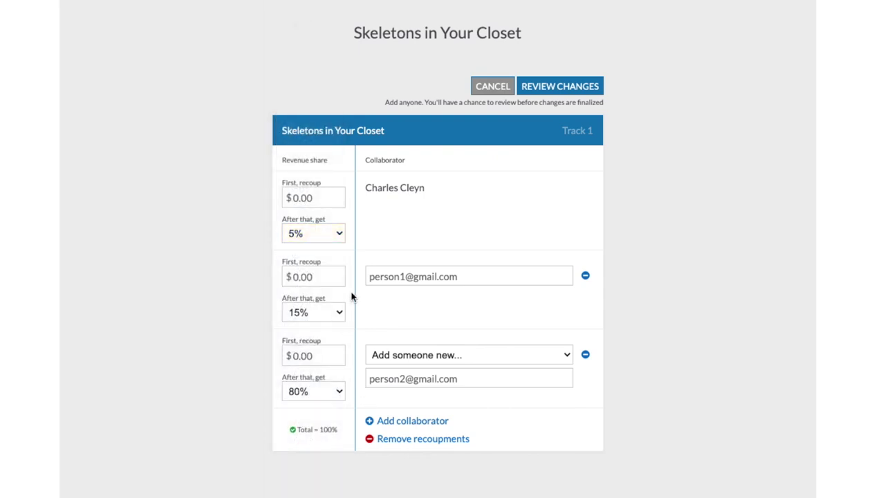